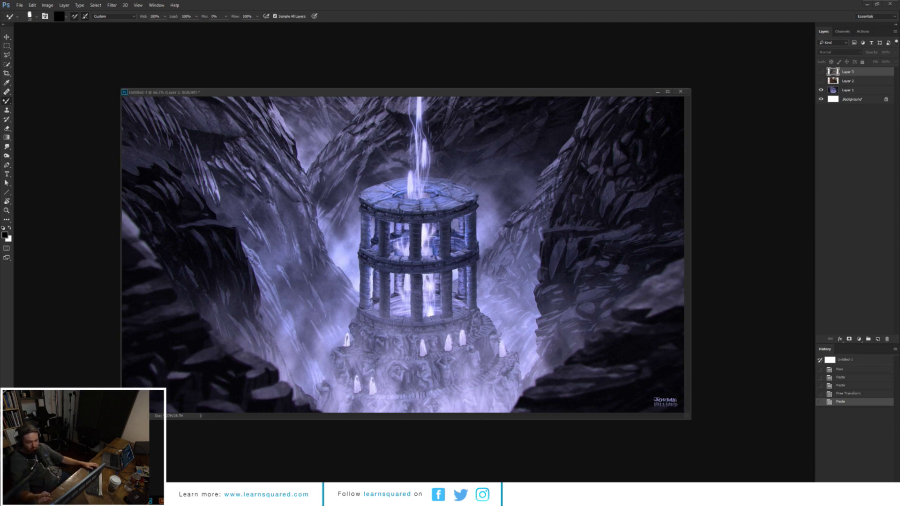
{"action": "left_click_drag", "start_coordinate": [413, 96], "coordinate": [406, 93]}
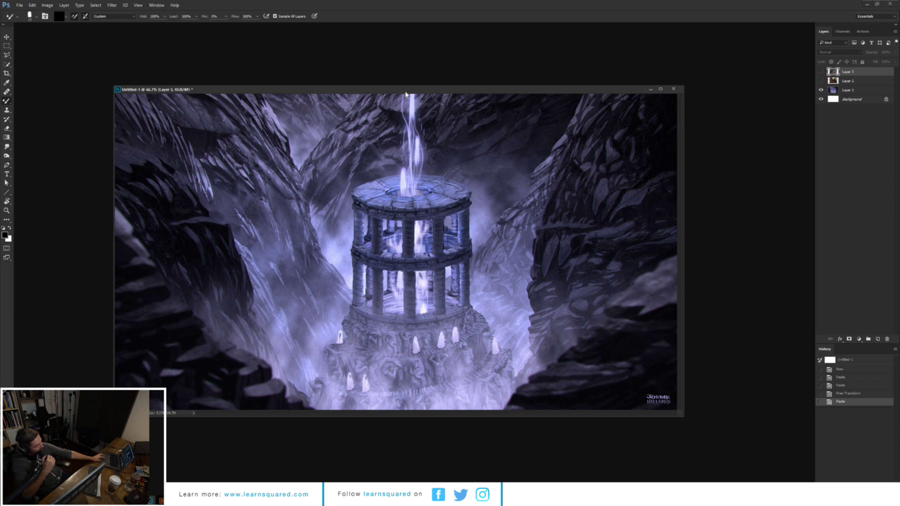
{"action": "left_click", "coordinate": [406, 93]}
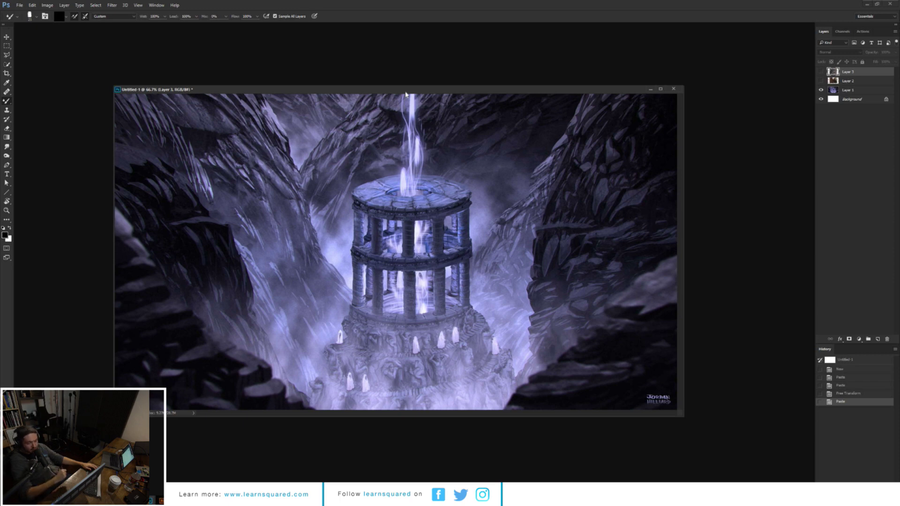
{"action": "left_click", "coordinate": [406, 93]}
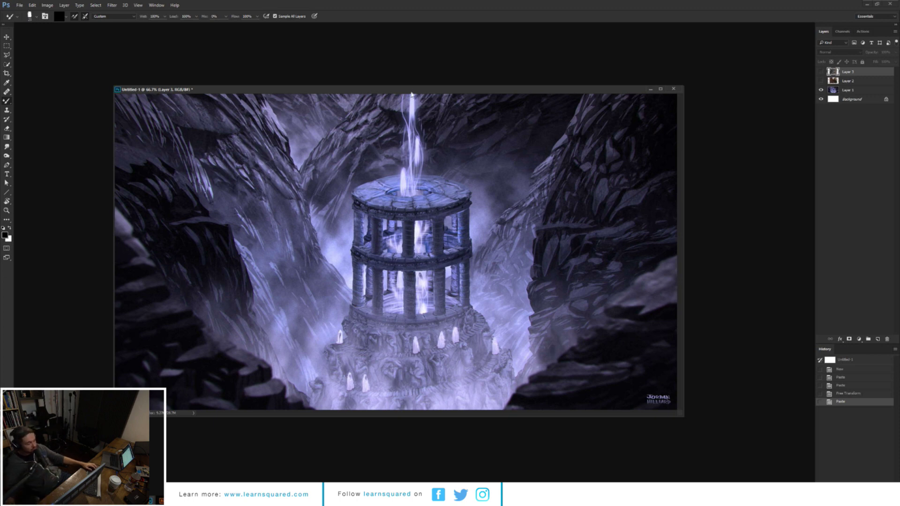
{"action": "left_click_drag", "start_coordinate": [406, 94], "coordinate": [394, 102]}
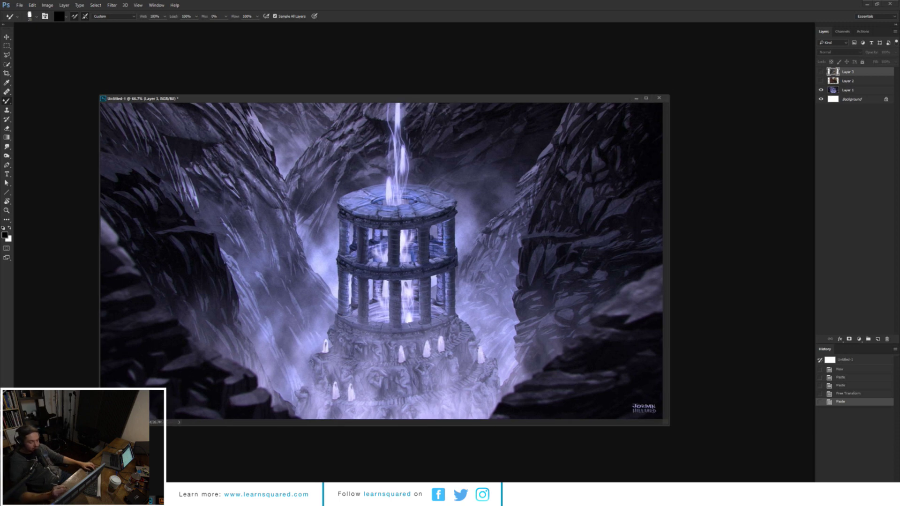
- Switch to the Chrome browser and load learnsquared.com in the new tab
{"action": "left_click", "coordinate": [150, 442]}
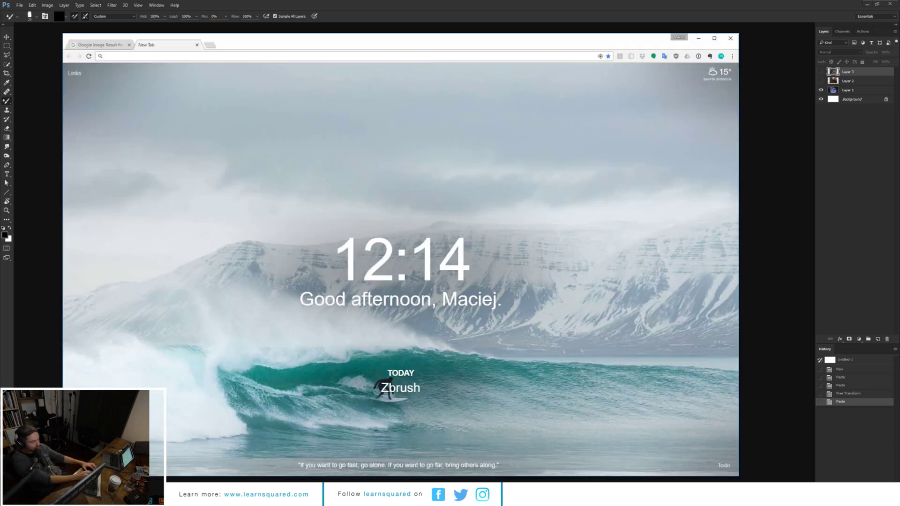
{"action": "left_click", "coordinate": [152, 447]}
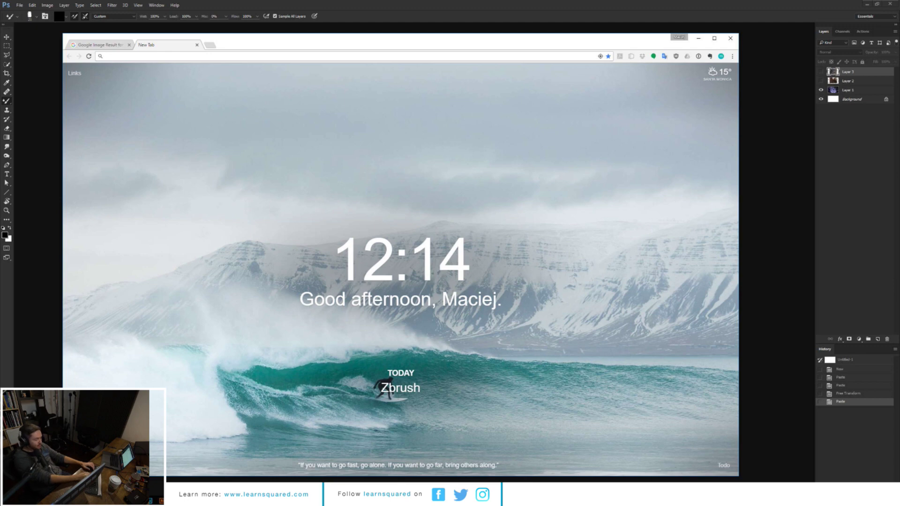
{"action": "left_click", "coordinate": [236, 57]}
{"action": "type", "text": "learnsquared.com"}
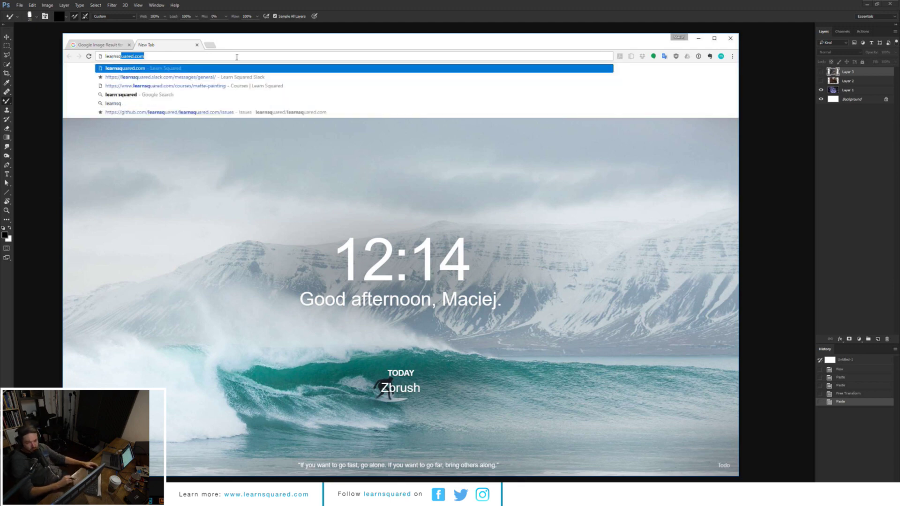
{"action": "key", "text": "Return"}
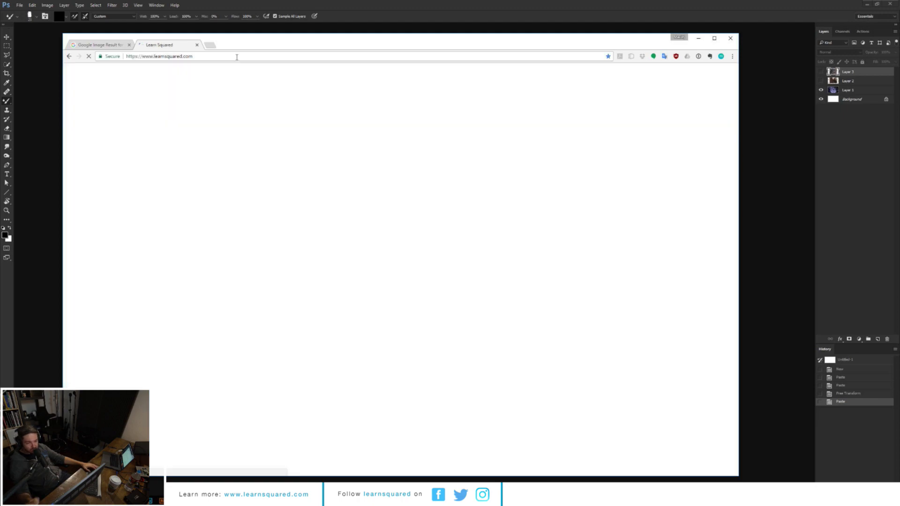
- Open the Intro to Environment Painting course page and view its full student homework gallery
{"action": "scroll", "coordinate": [634, 210], "scroll_direction": "down", "scroll_amount": 8}
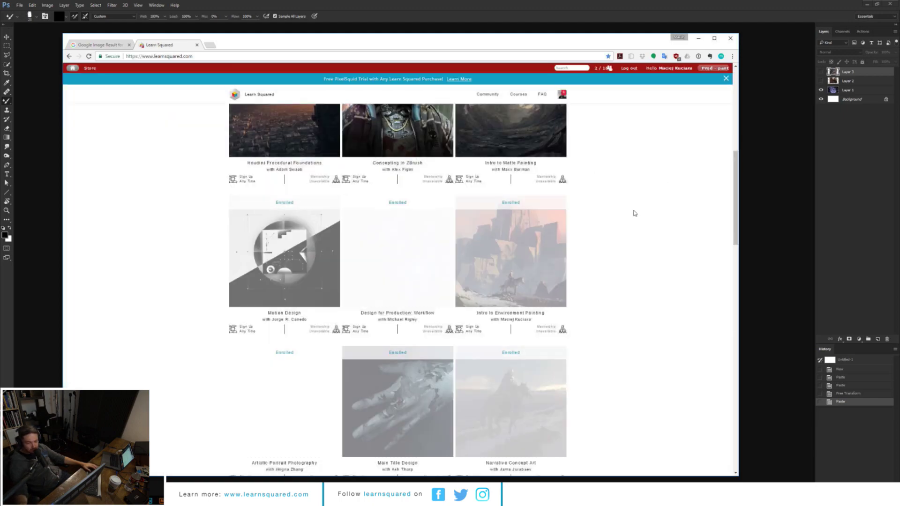
{"action": "scroll", "coordinate": [732, 226], "scroll_direction": "up", "scroll_amount": 1}
{"action": "left_click", "coordinate": [518, 265]}
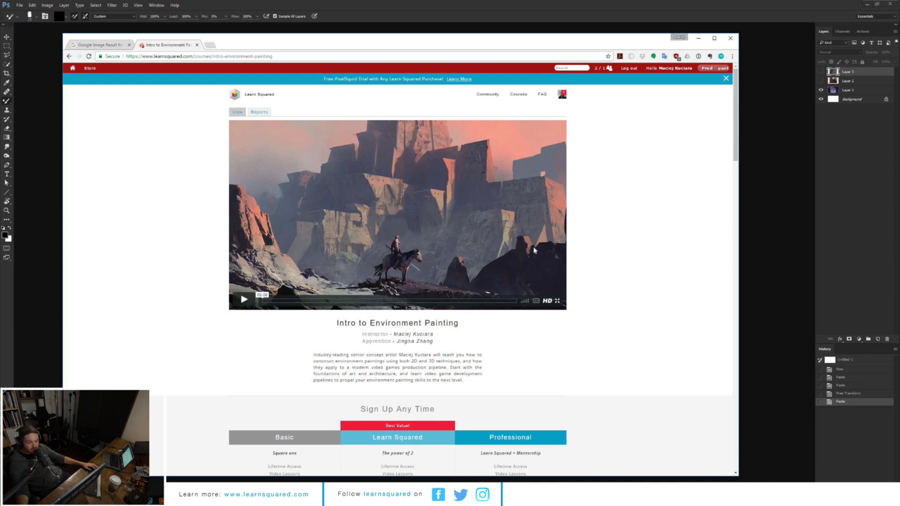
{"action": "scroll", "coordinate": [702, 197], "scroll_direction": "down", "scroll_amount": 8}
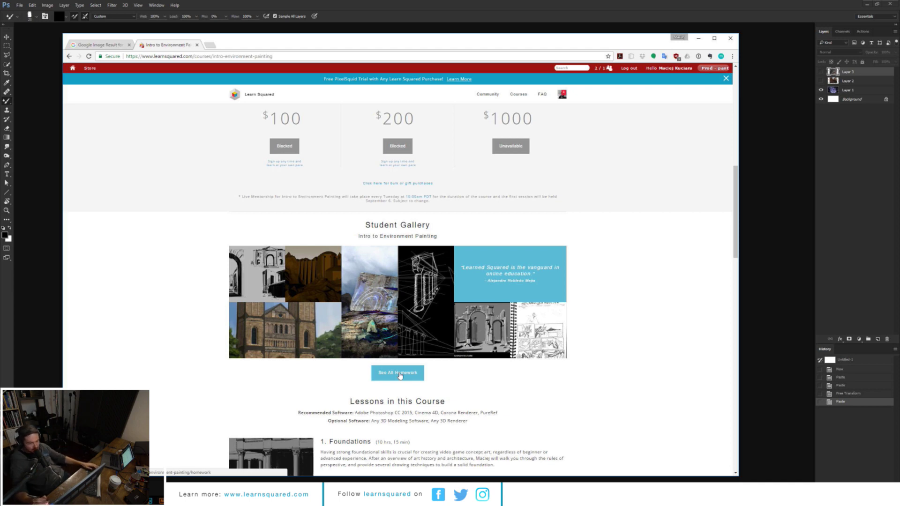
{"action": "left_click", "coordinate": [399, 374]}
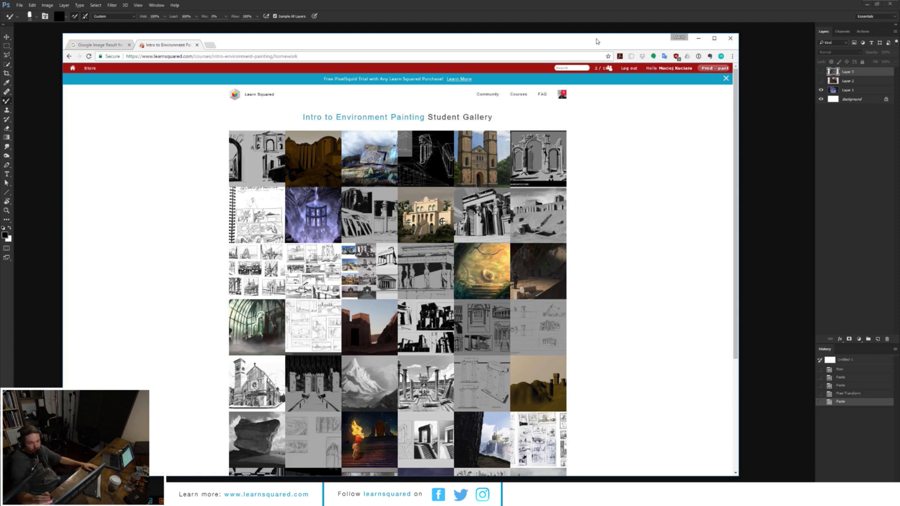
{"action": "left_click_drag", "start_coordinate": [420, 41], "coordinate": [402, 50]}
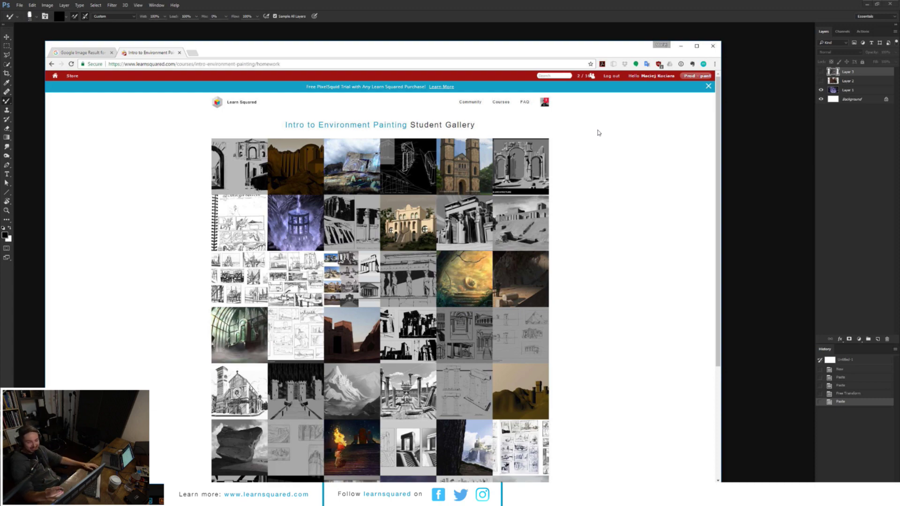
- Switch back to Photoshop, merge Layer 1 down into the Background, and enlarge the document window around the painting
{"action": "left_click", "coordinate": [324, 29]}
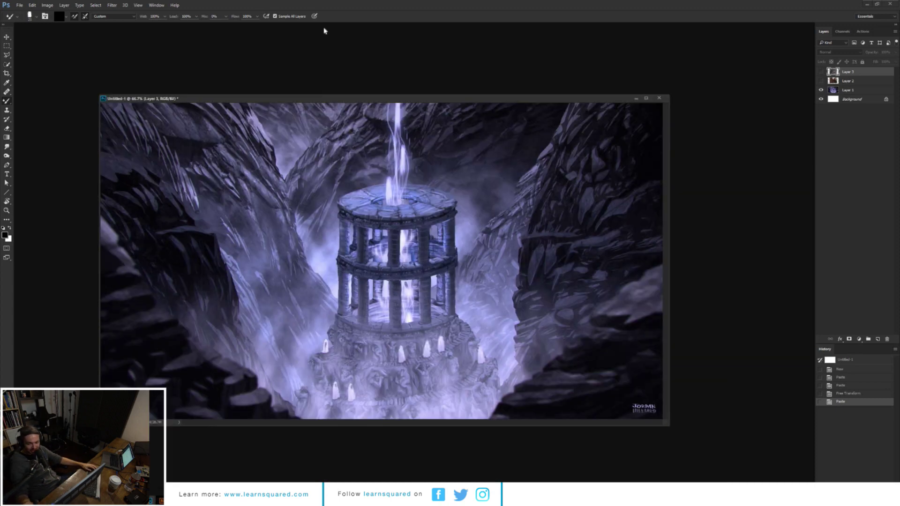
{"action": "left_click_drag", "start_coordinate": [483, 100], "coordinate": [421, 118]}
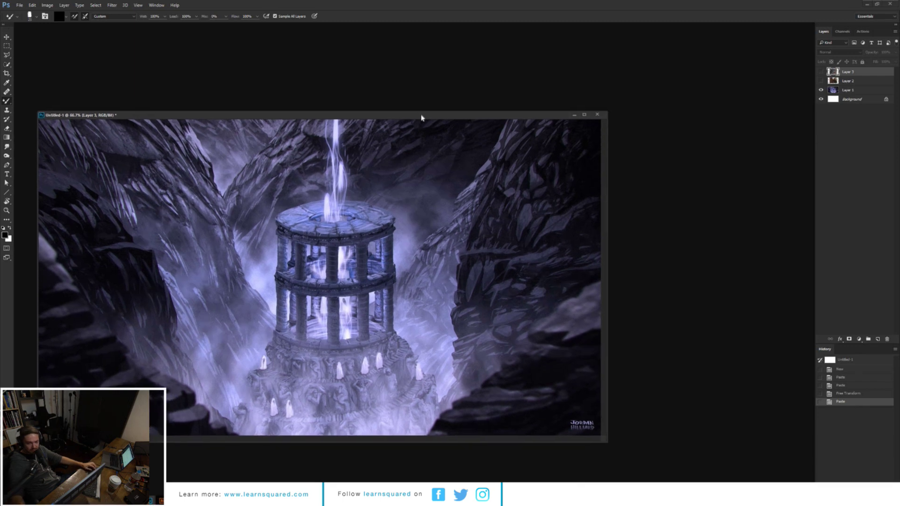
{"action": "left_click", "coordinate": [847, 90]}
{"action": "key", "text": "ctrl+e"}
{"action": "left_click_drag", "start_coordinate": [478, 120], "coordinate": [491, 97]}
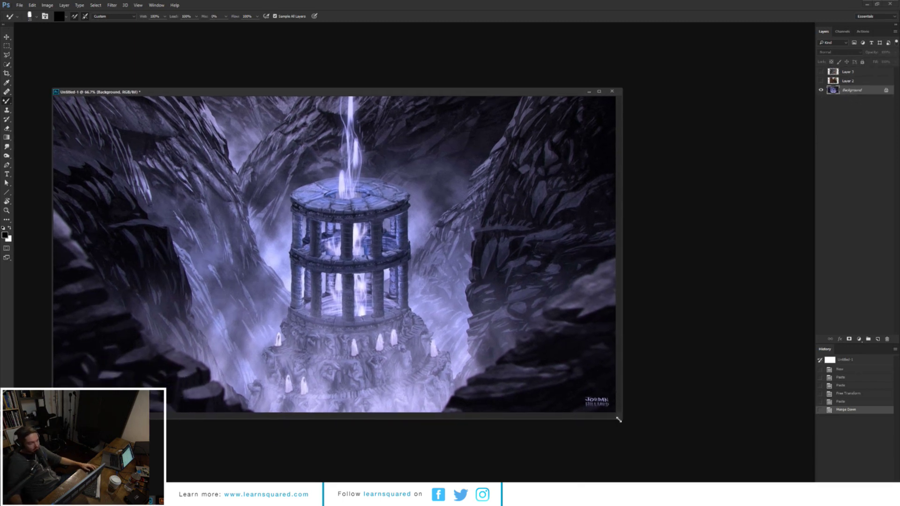
{"action": "left_click_drag", "start_coordinate": [618, 417], "coordinate": [652, 451]}
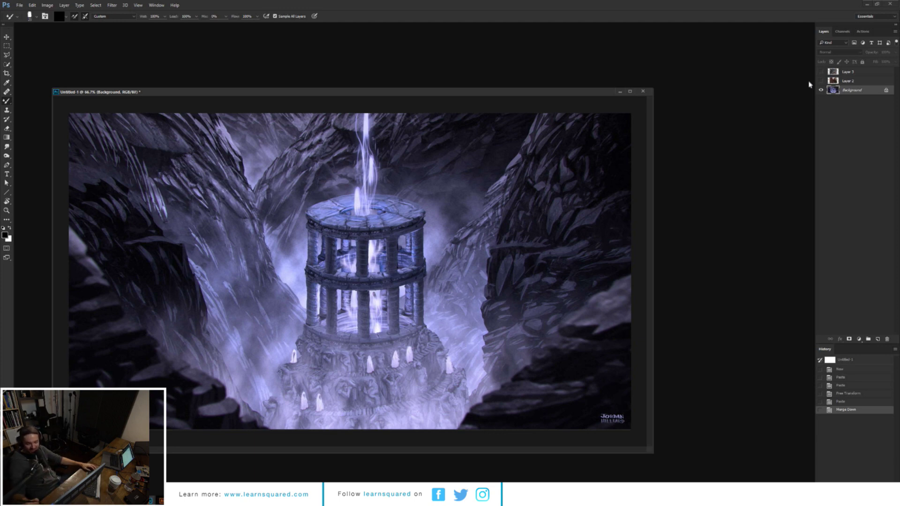
{"action": "left_click_drag", "start_coordinate": [474, 92], "coordinate": [460, 94]}
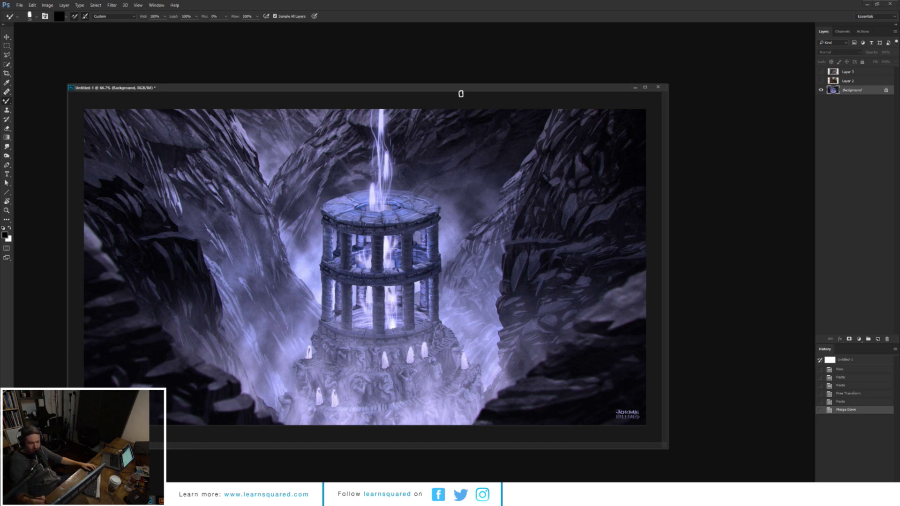
{"action": "left_click_drag", "start_coordinate": [464, 89], "coordinate": [433, 104]}
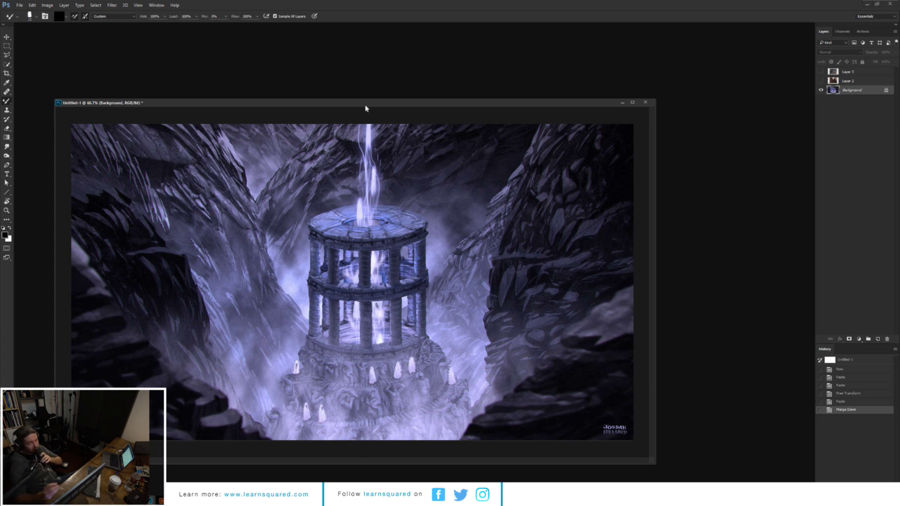
{"action": "left_click_drag", "start_coordinate": [403, 100], "coordinate": [422, 87]}
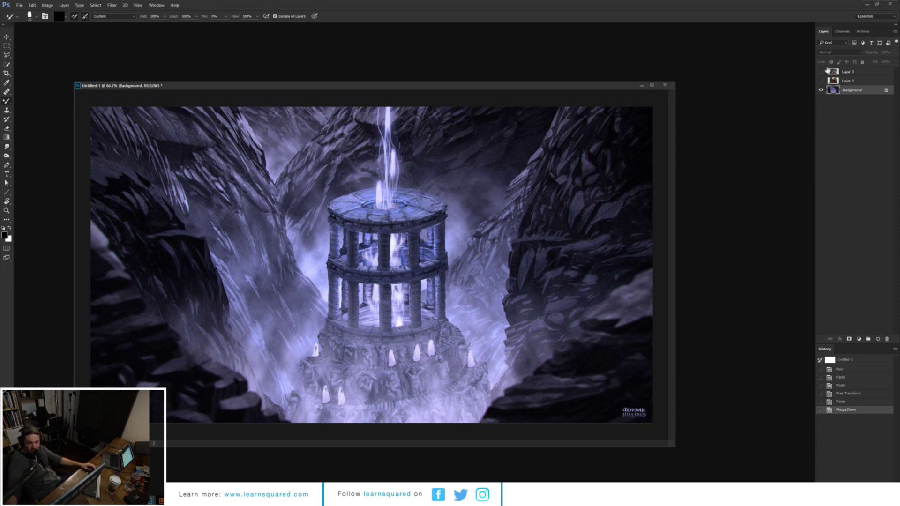
- Toggle the canyon reference photos on Layer 3 and Layer 2 to compare their rock formations with the painting
{"action": "left_click", "coordinate": [821, 82]}
{"action": "left_click", "coordinate": [821, 81]}
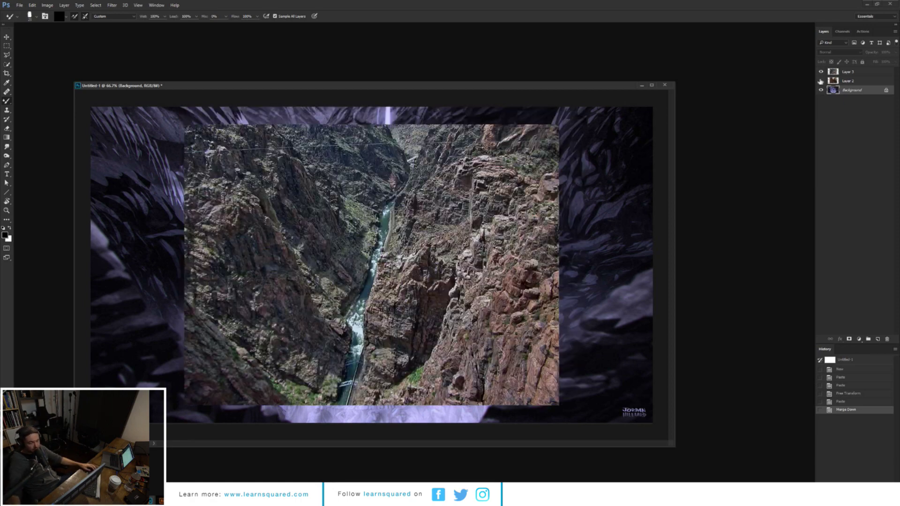
{"action": "left_click", "coordinate": [820, 71]}
{"action": "left_click", "coordinate": [821, 80]}
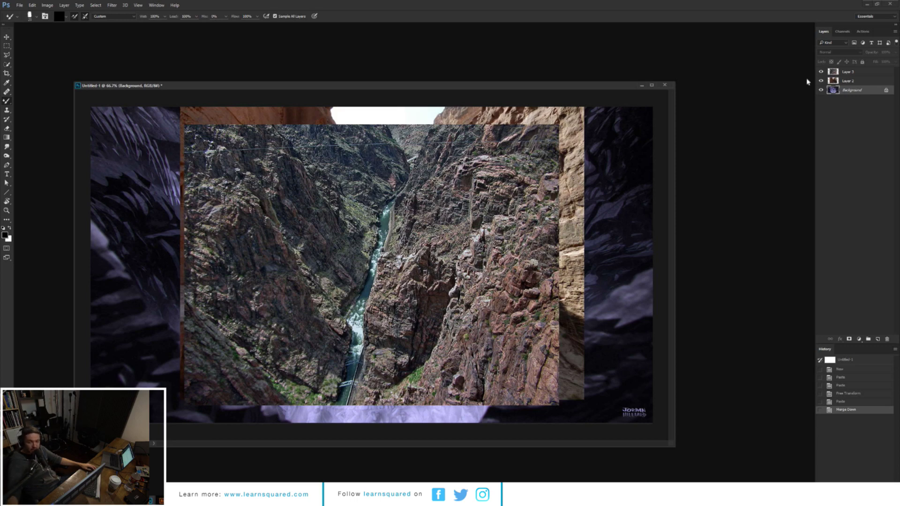
{"action": "left_click", "coordinate": [820, 72]}
{"action": "left_click", "coordinate": [820, 80]}
{"action": "left_click", "coordinate": [820, 81]}
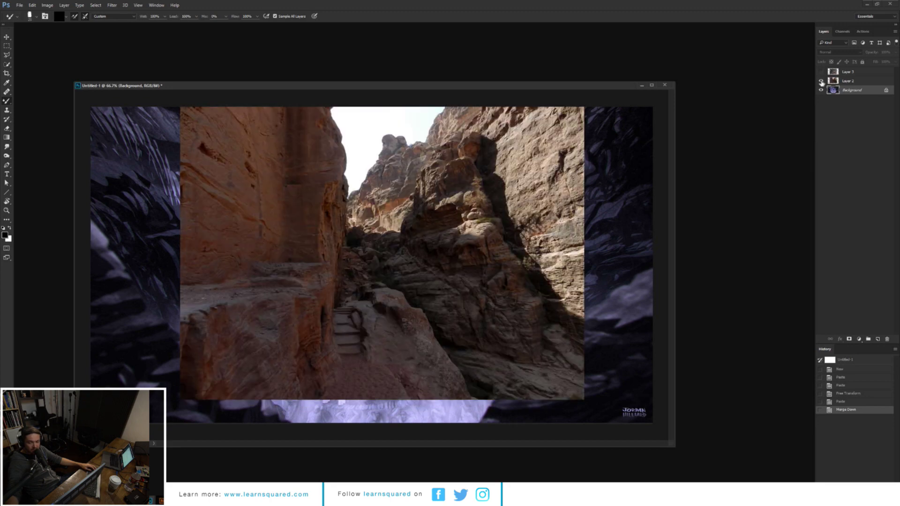
{"action": "left_click", "coordinate": [821, 81]}
{"action": "left_click", "coordinate": [836, 82]}
{"action": "left_click", "coordinate": [821, 81]}
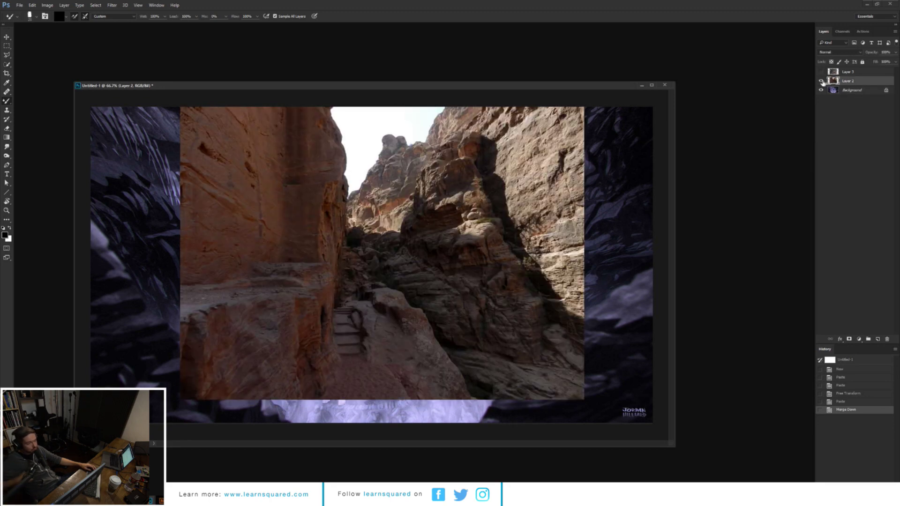
{"action": "left_click", "coordinate": [821, 81]}
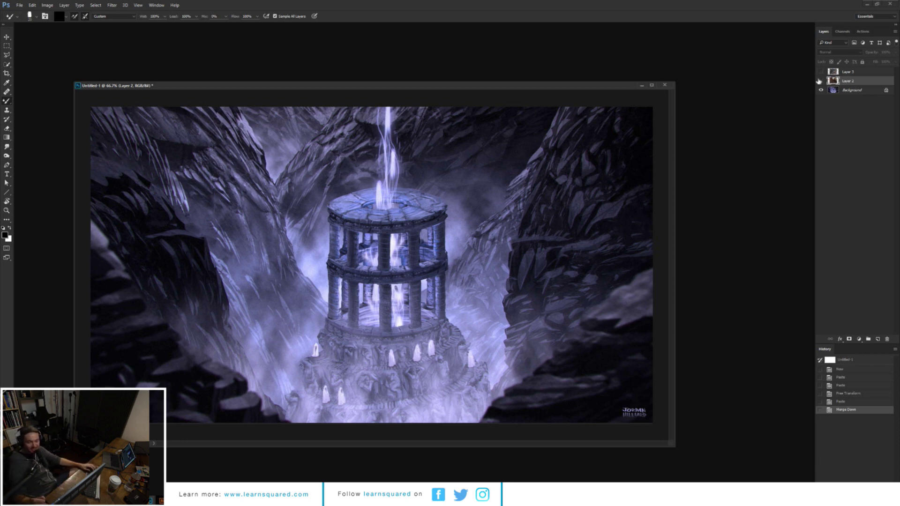
- Copy a rectangular marquee area around the stone tower from the Background onto a new layer
{"action": "left_click_drag", "start_coordinate": [456, 86], "coordinate": [455, 92]}
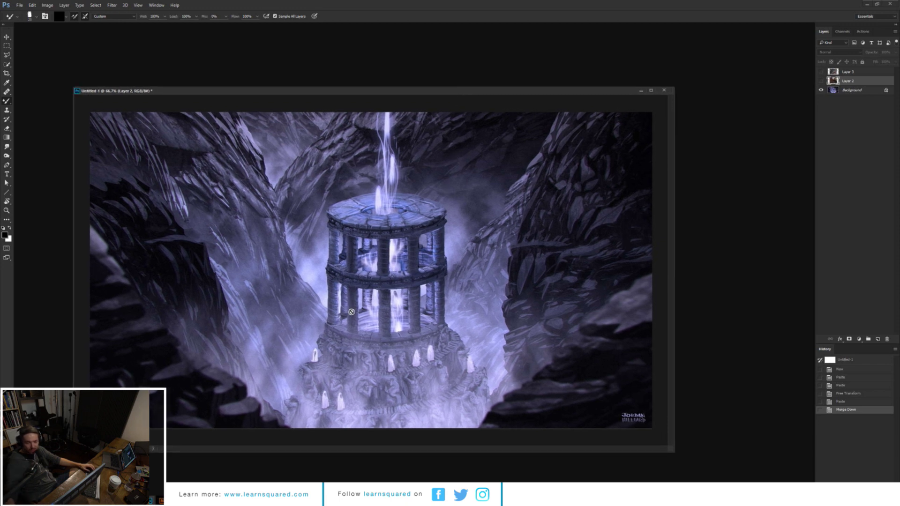
{"action": "left_click", "coordinate": [843, 91]}
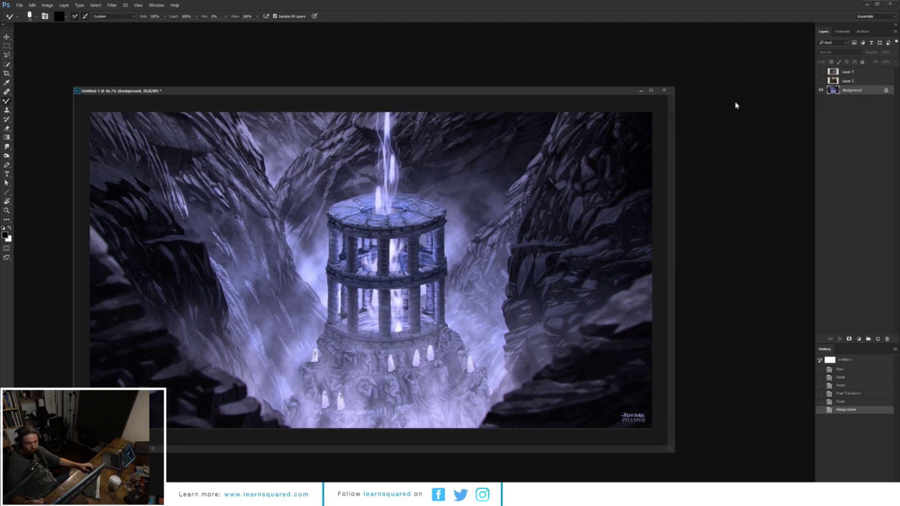
{"action": "key", "text": "m"}
{"action": "left_click_drag", "start_coordinate": [313, 404], "coordinate": [459, 175]}
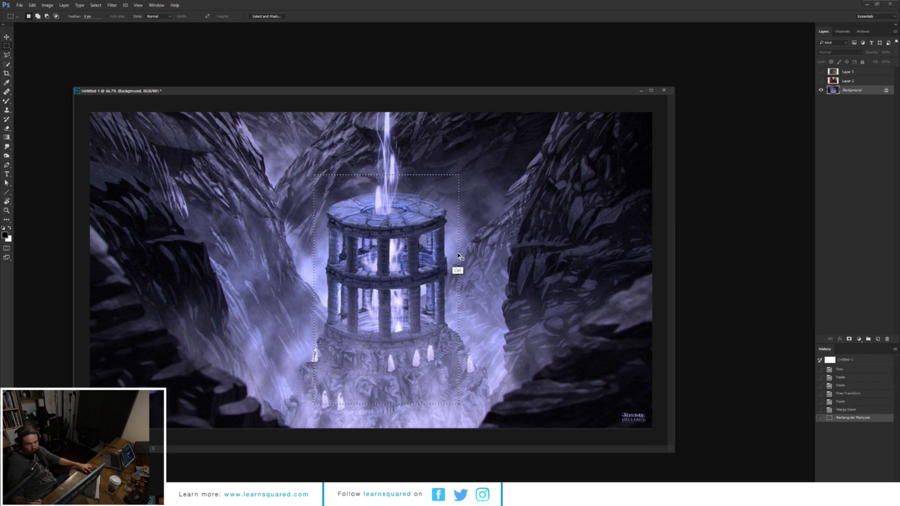
{"action": "key", "text": "ctrl+j"}
- Apply a very slight horizontal Free Transform to the copied tower and leave nothing selected
{"action": "key", "text": "ctrl+t"}
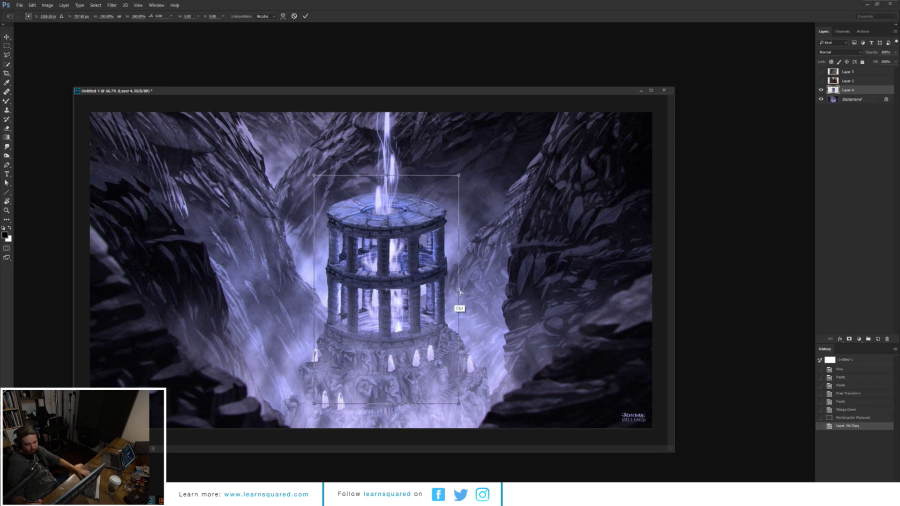
{"action": "left_click_drag", "start_coordinate": [460, 292], "coordinate": [460, 291]}
{"action": "key", "text": "Return"}
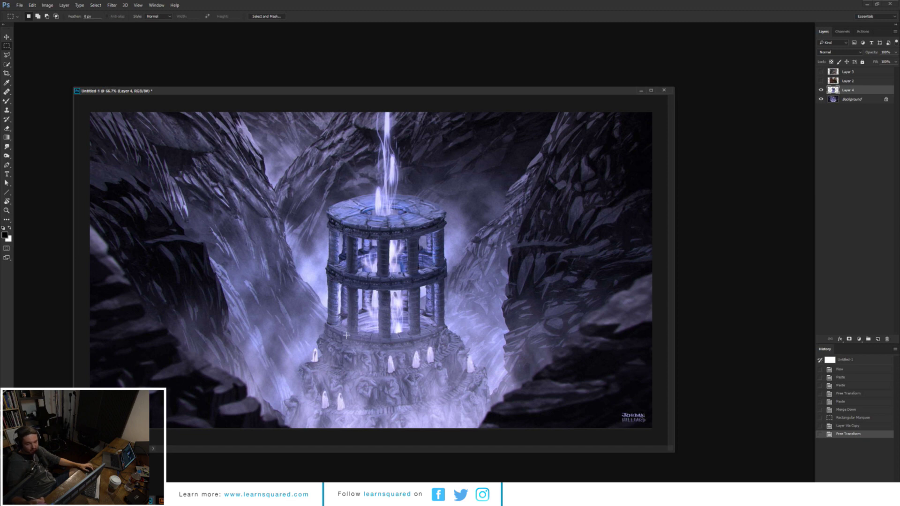
{"action": "left_click_drag", "start_coordinate": [504, 182], "coordinate": [508, 281]}
{"action": "key", "text": "ctrl+d"}
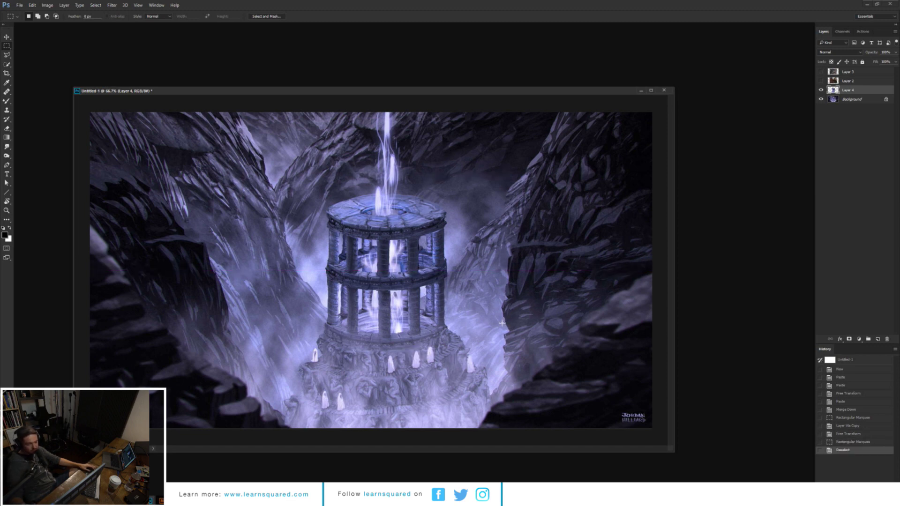
- Add a new empty layer above the tower copy and reduce the Mixer Brush to a much smaller size
{"action": "left_click_drag", "start_coordinate": [475, 94], "coordinate": [471, 93]}
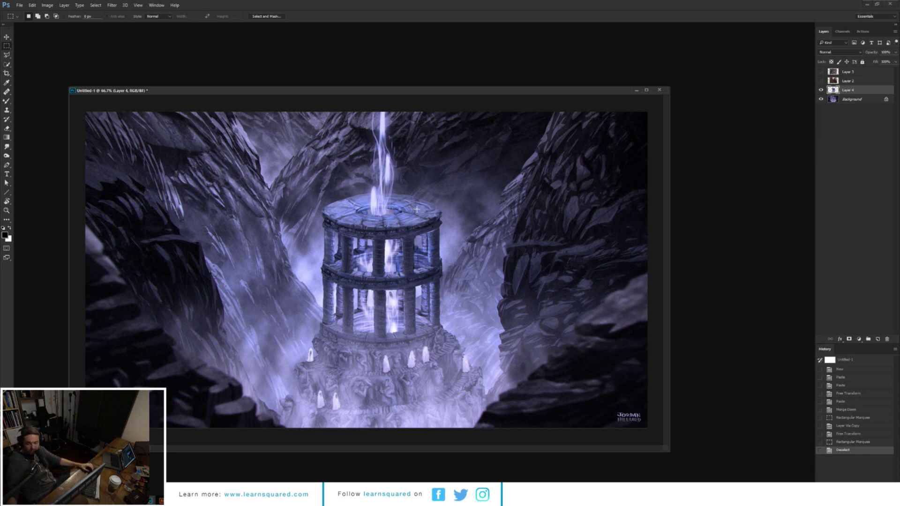
{"action": "key", "text": "b"}
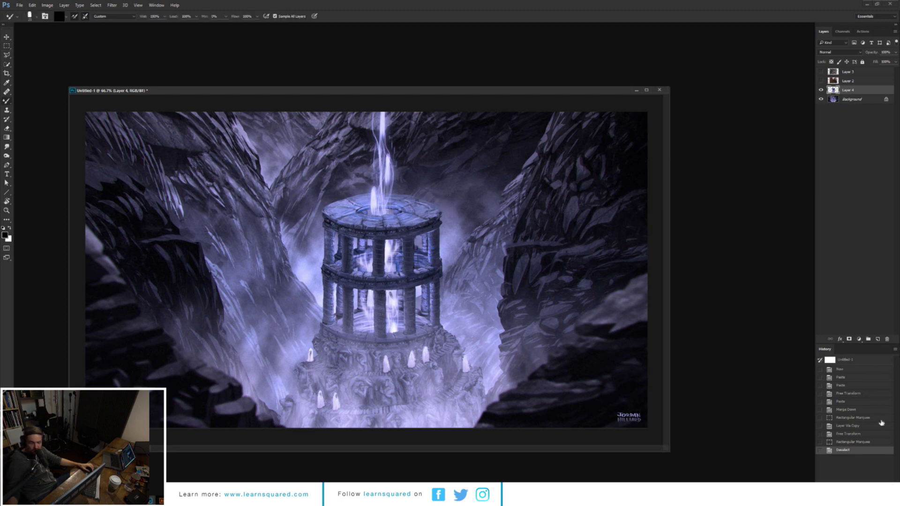
{"action": "left_click", "coordinate": [877, 338]}
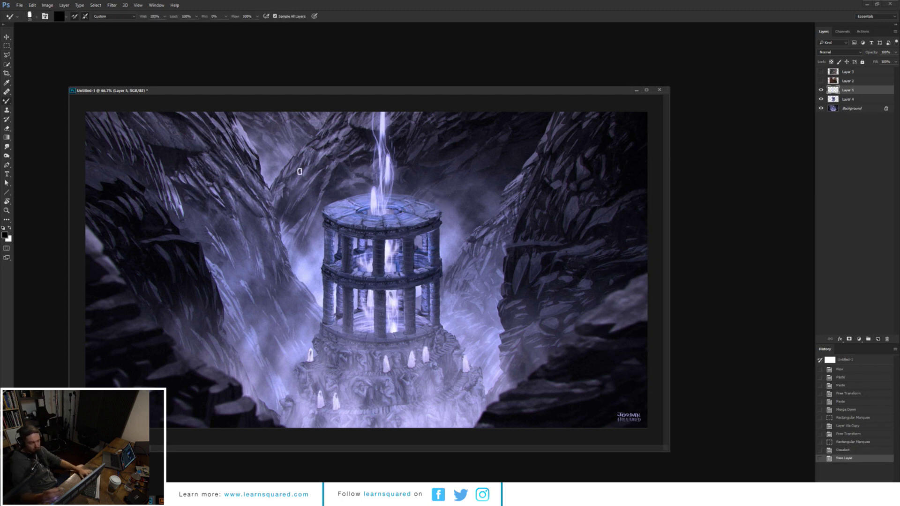
{"action": "key", "text": "bracketleft"}
{"action": "key", "text": "bracketleft"}
{"action": "key", "text": "bracketleft"}
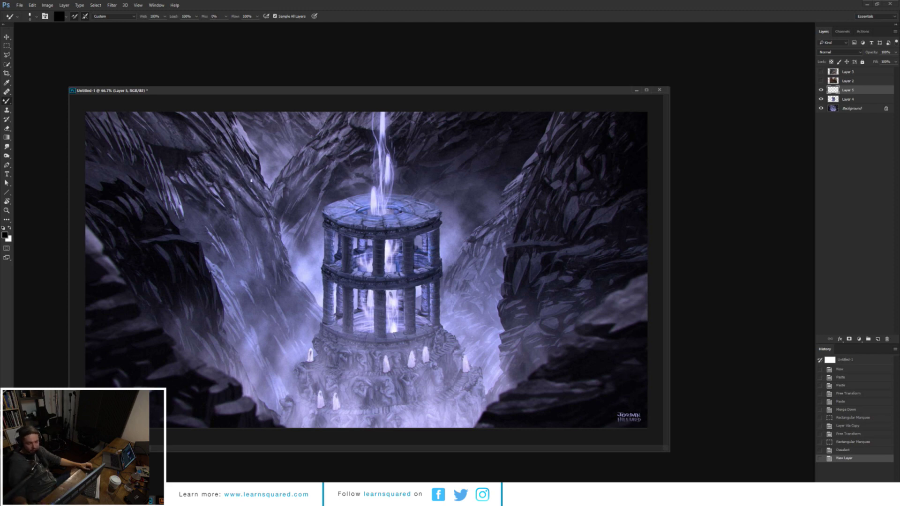
- Paint a straight white horizontal line across the painting just above the tower and mark points along it with the Mixer Brush
{"action": "key", "text": "x"}
{"action": "left_click_drag", "start_coordinate": [156, 173], "coordinate": [582, 184]}
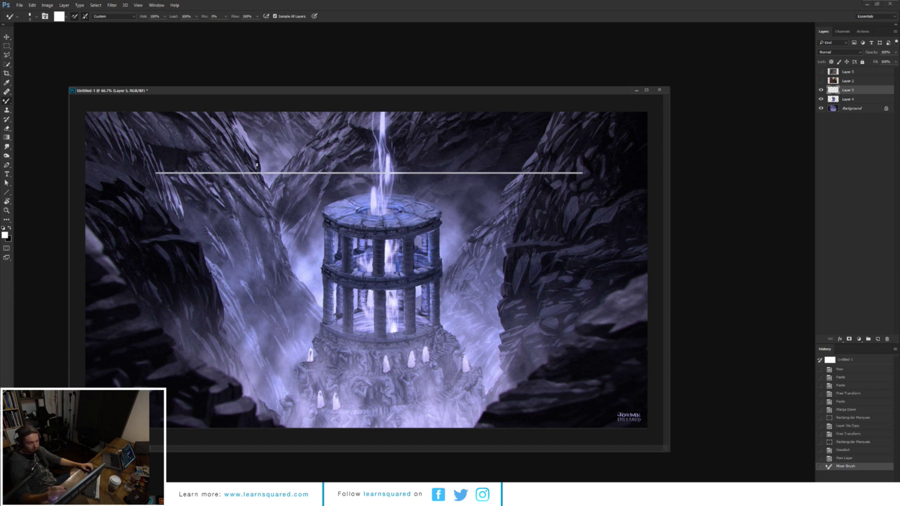
{"action": "left_click", "coordinate": [251, 173]}
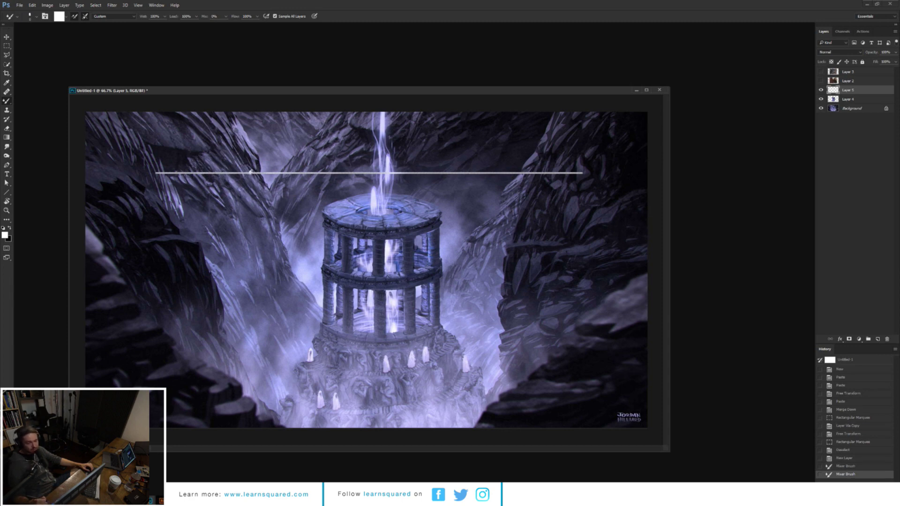
{"action": "left_click", "coordinate": [463, 172]}
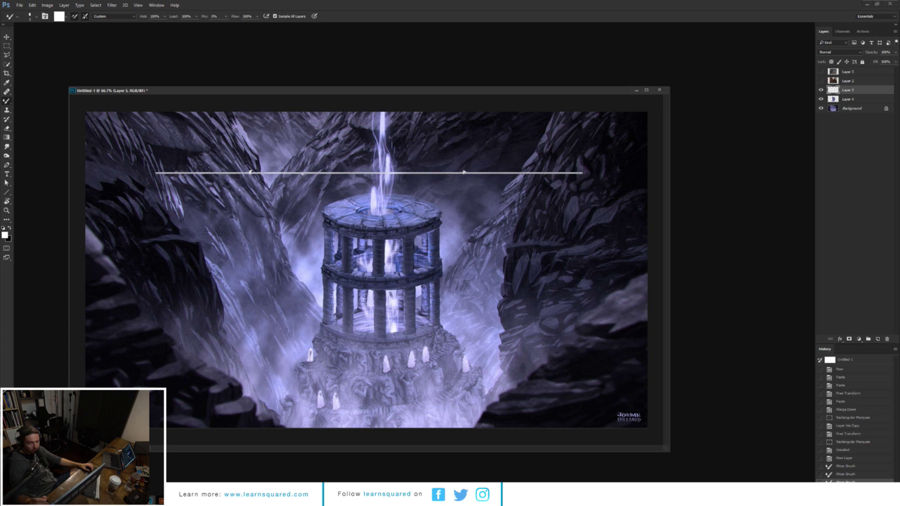
{"action": "left_click", "coordinate": [338, 160]}
{"action": "left_click", "coordinate": [443, 174]}
- Sketch two inward and two outward white arrows above the horizontal line, and hide this annotation layer
{"action": "left_click_drag", "start_coordinate": [451, 157], "coordinate": [430, 158]}
{"action": "left_click", "coordinate": [430, 158]}
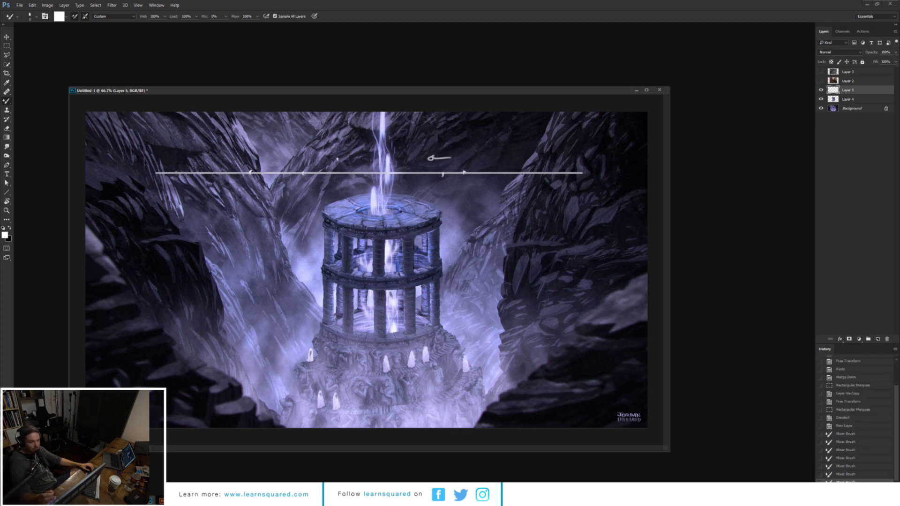
{"action": "left_click_drag", "start_coordinate": [265, 160], "coordinate": [297, 159]}
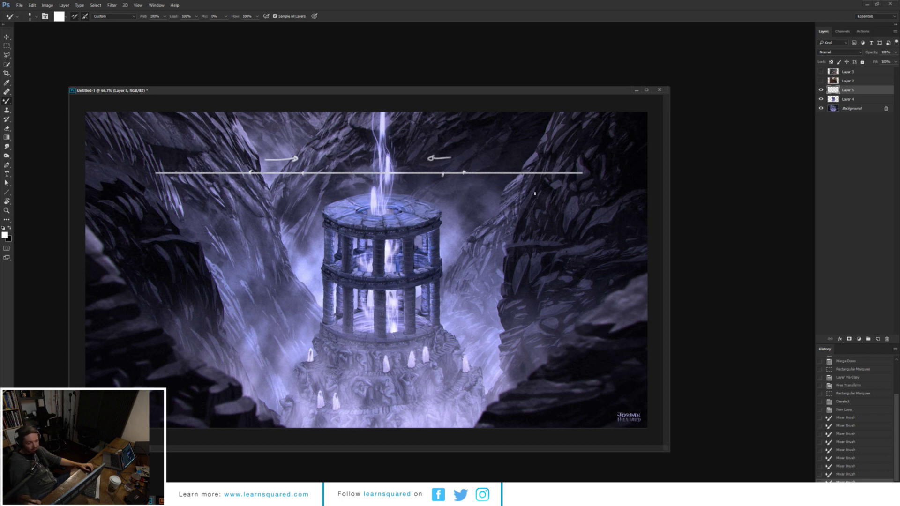
{"action": "left_click_drag", "start_coordinate": [468, 158], "coordinate": [494, 157]}
{"action": "left_click", "coordinate": [502, 157]}
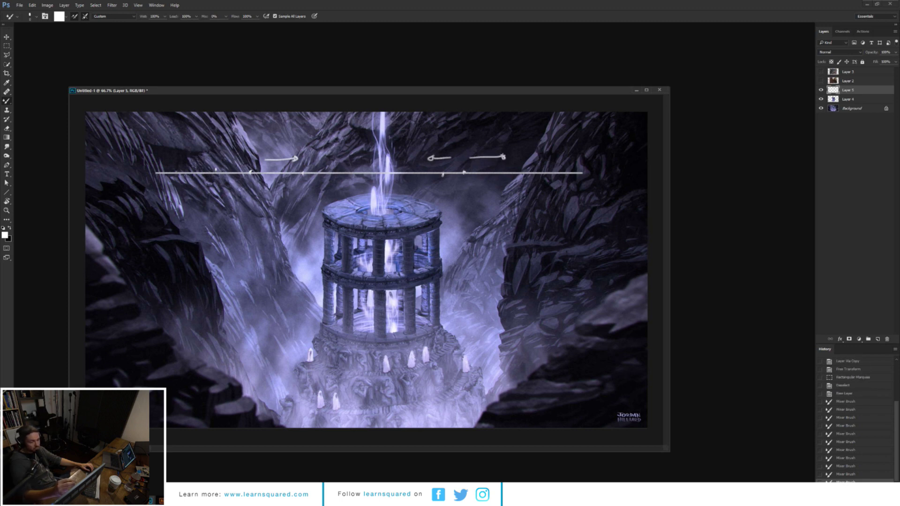
{"action": "left_click_drag", "start_coordinate": [238, 159], "coordinate": [202, 160]}
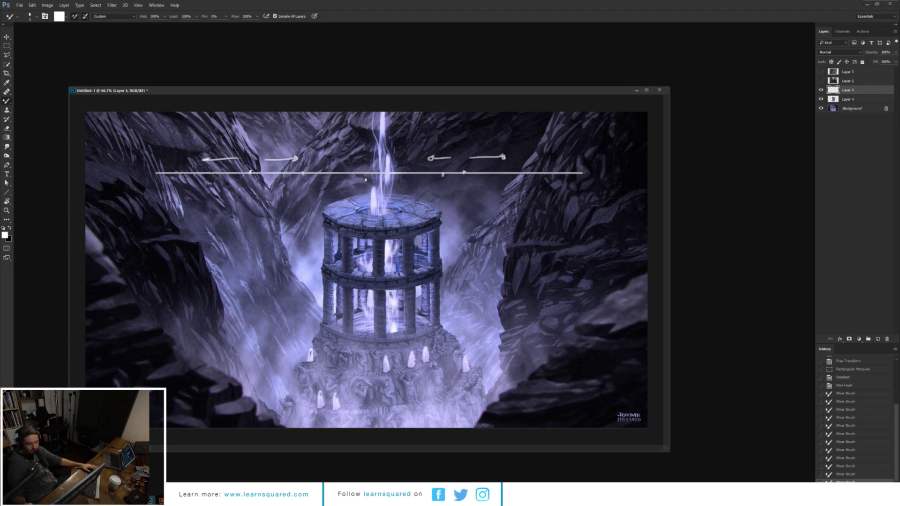
{"action": "left_click", "coordinate": [821, 90]}
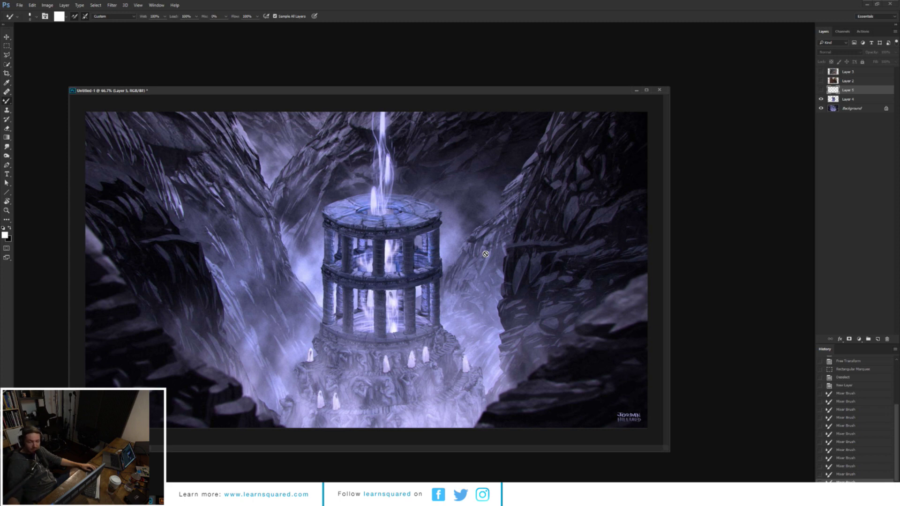
- Make an elliptical selection matching the tower's base on the tower copy layer and move it over the tower's top disc
{"action": "left_click", "coordinate": [840, 99]}
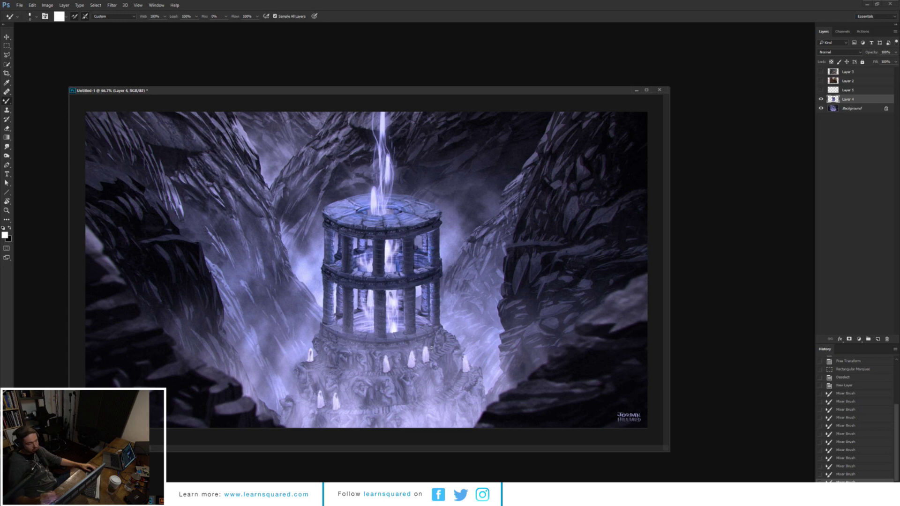
{"action": "key", "text": "m"}
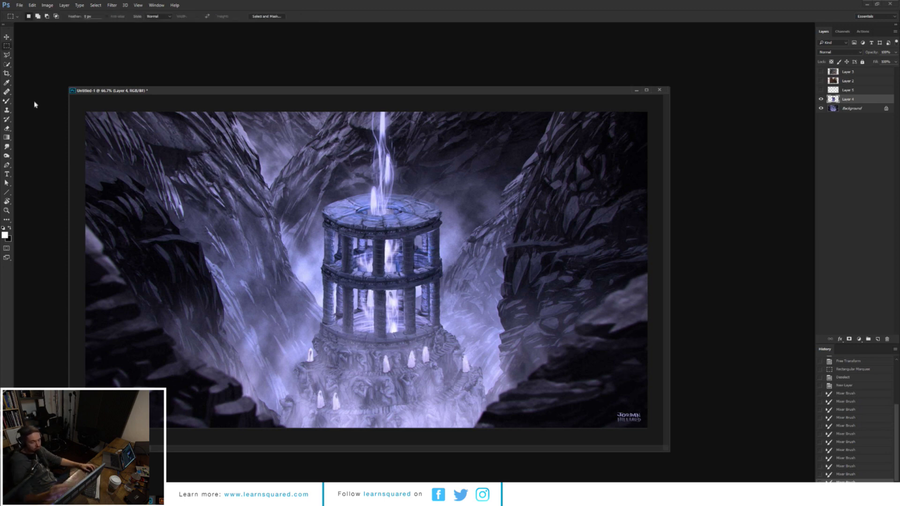
{"action": "right_click", "coordinate": [6, 45]}
{"action": "left_click", "coordinate": [26, 53]}
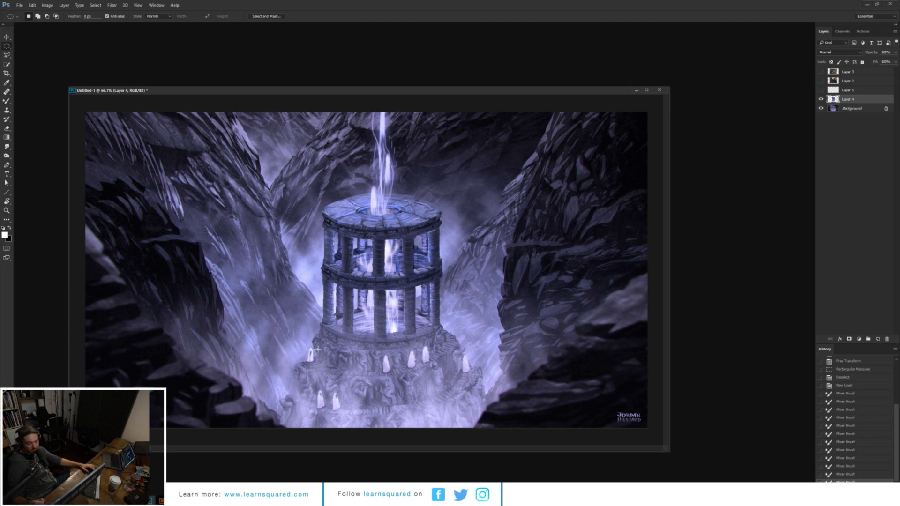
{"action": "left_click_drag", "start_coordinate": [313, 351], "coordinate": [440, 308]}
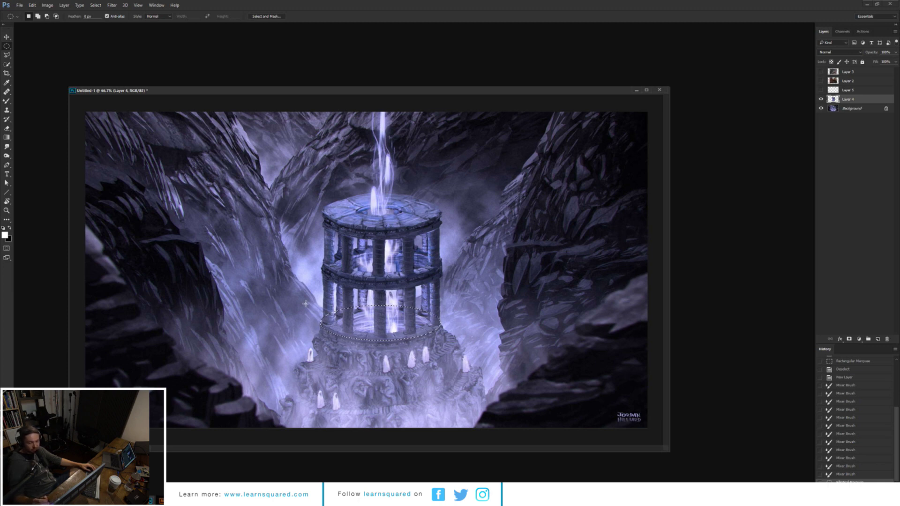
{"action": "left_click_drag", "start_coordinate": [401, 286], "coordinate": [397, 214]}
{"action": "mouse_move", "coordinate": [399, 227]}
{"action": "left_mouse_down"}
{"action": "mouse_move", "coordinate": [399, 329]}
{"action": "mouse_move", "coordinate": [399, 214]}
{"action": "left_mouse_up"}
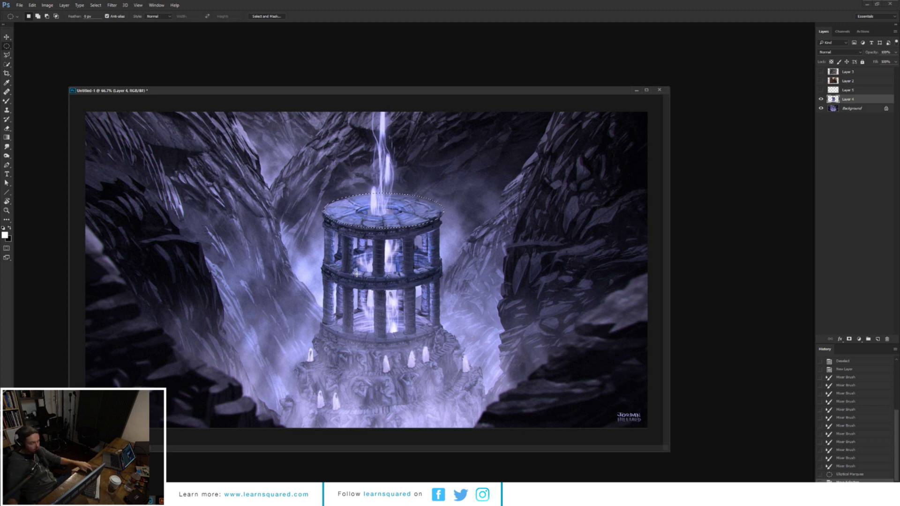
- Flatten the selected top disc slightly by lowering its back edge with Free Transform
{"action": "key", "text": "ctrl"}
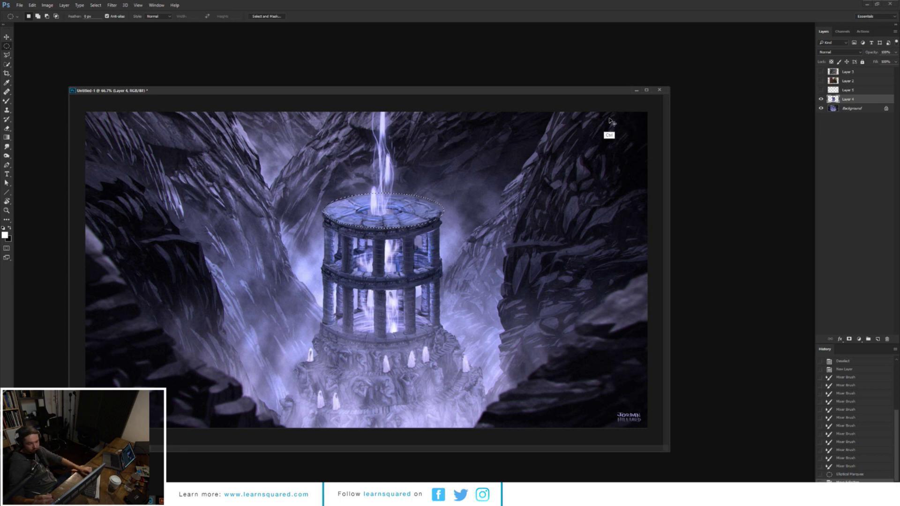
{"action": "key", "text": "ctrl+t"}
{"action": "left_click_drag", "start_coordinate": [383, 193], "coordinate": [383, 202]}
{"action": "key", "text": "Return"}
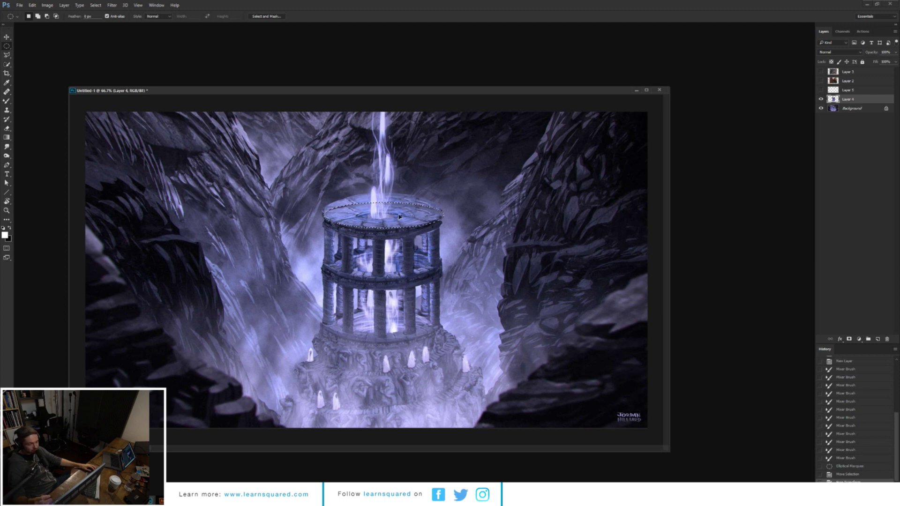
- Copy an elliptical area around the tower's middle ring onto a new layer and flatten it very slightly with Free Transform
{"action": "left_click_drag", "start_coordinate": [341, 272], "coordinate": [440, 247]}
{"action": "key", "text": "ctrl+j"}
{"action": "key", "text": "ctrl+t"}
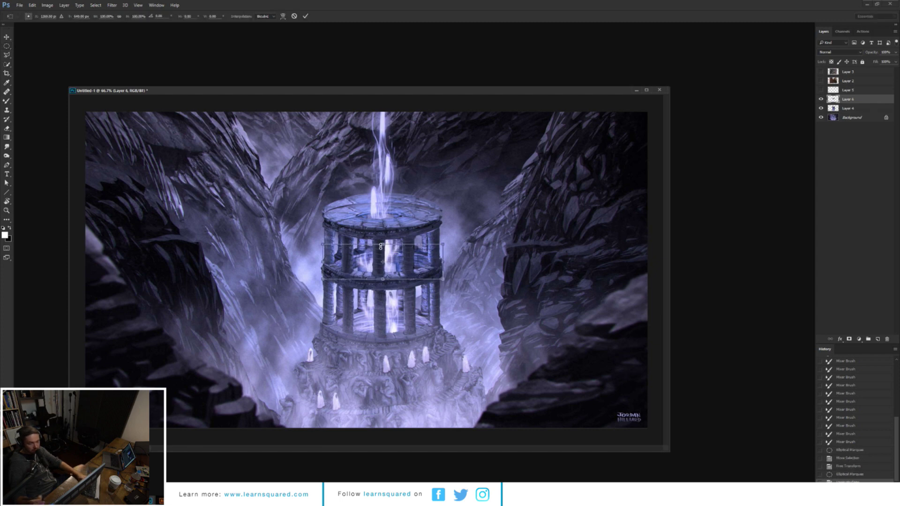
{"action": "left_click_drag", "start_coordinate": [382, 245], "coordinate": [383, 248]}
{"action": "key", "text": "Return"}
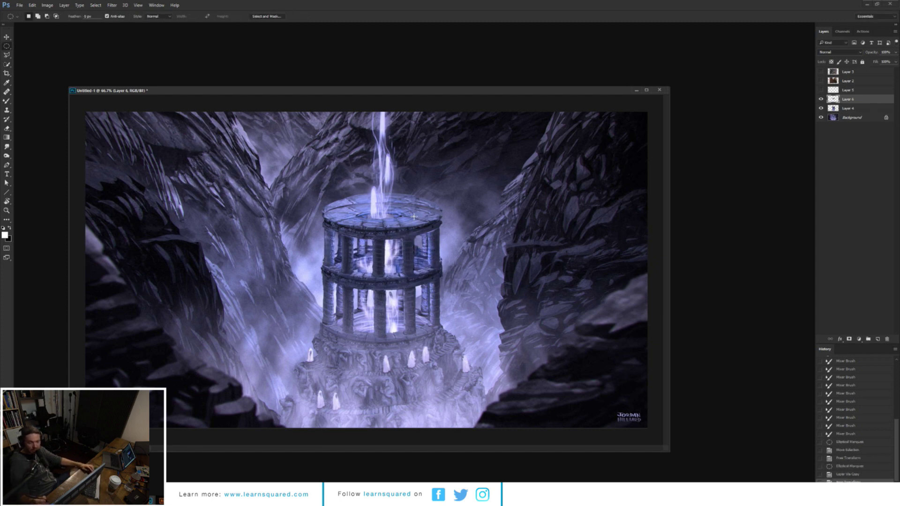
- Paint out the leftover old rim behind the tower's flattened top disc using sampled background colours with the Mixer Brush
{"action": "left_click", "coordinate": [434, 192], "text": "alt"}
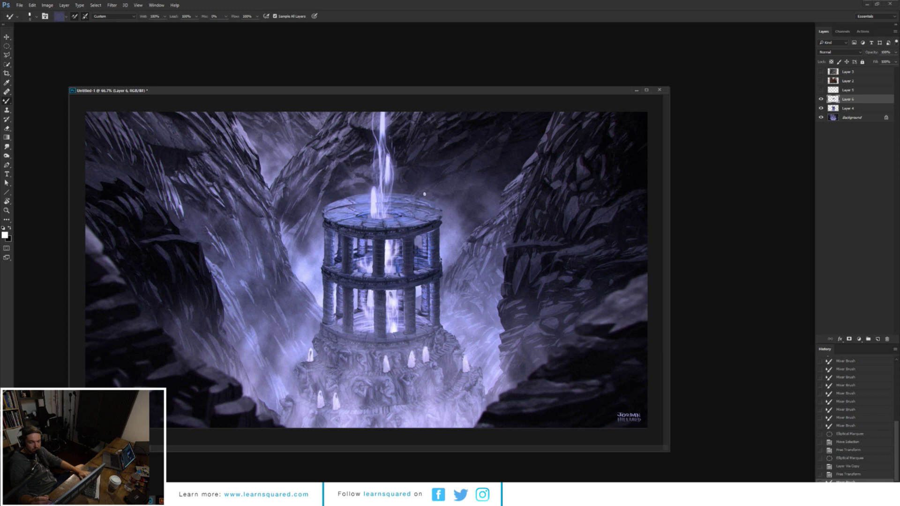
{"action": "mouse_move", "coordinate": [407, 192]}
{"action": "left_mouse_down"}
{"action": "mouse_move", "coordinate": [396, 198]}
{"action": "mouse_move", "coordinate": [418, 201]}
{"action": "mouse_move", "coordinate": [420, 186]}
{"action": "left_mouse_up"}
{"action": "mouse_move", "coordinate": [318, 212]}
{"action": "left_mouse_down"}
{"action": "mouse_move", "coordinate": [328, 201]}
{"action": "mouse_move", "coordinate": [373, 196]}
{"action": "left_mouse_up"}
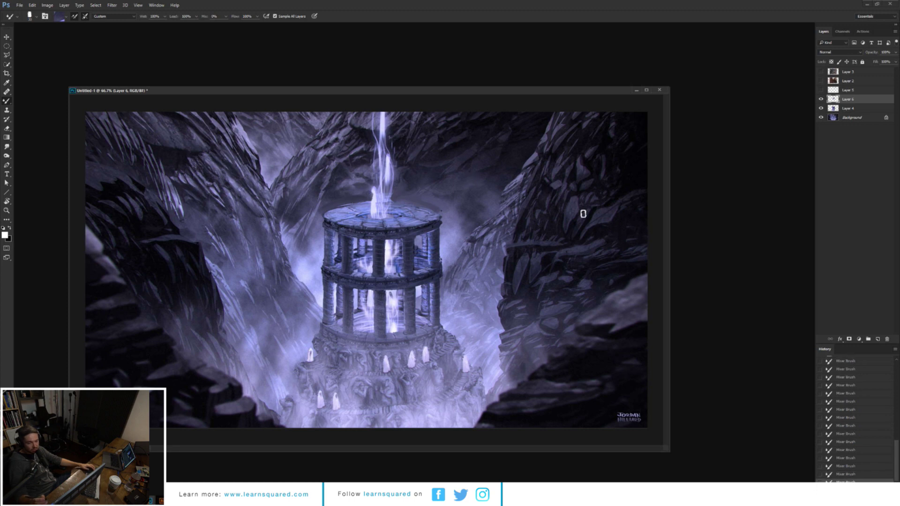
{"action": "left_click", "coordinate": [439, 204], "text": "alt"}
{"action": "mouse_move", "coordinate": [440, 206]}
{"action": "left_mouse_down"}
{"action": "mouse_move", "coordinate": [446, 220]}
{"action": "mouse_move", "coordinate": [436, 209]}
{"action": "left_mouse_up"}
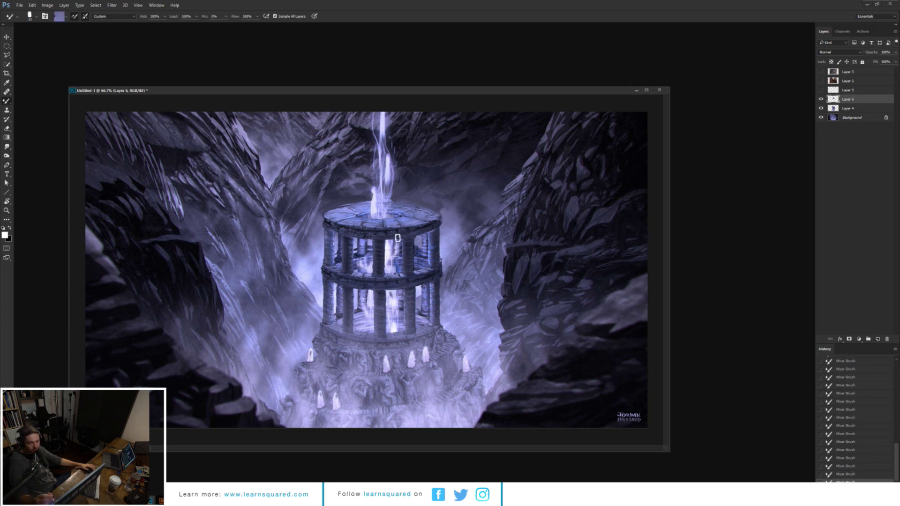
- Retouch the gaps between the upper-tier columns and the top disc's rim with colours sampled from the surrounding painting
{"action": "left_click", "coordinate": [339, 248], "text": "alt"}
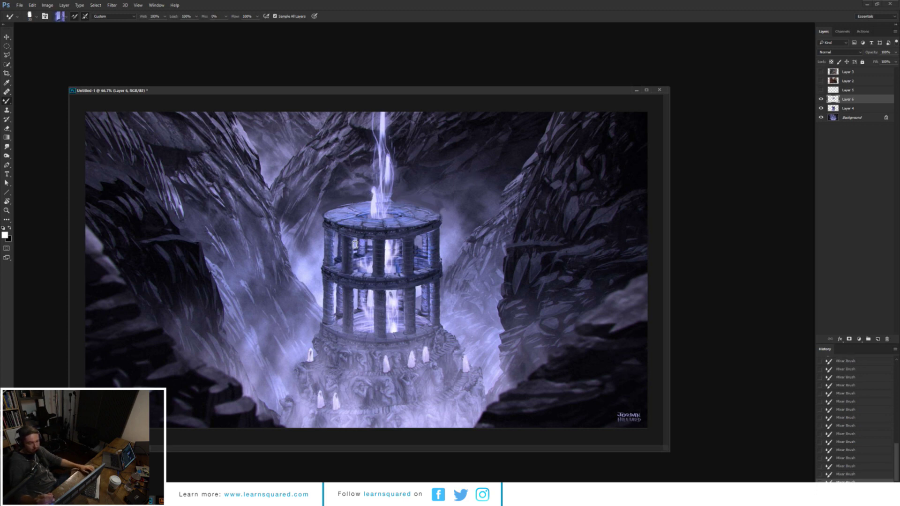
{"action": "left_click", "coordinate": [355, 246], "text": "alt"}
{"action": "left_click", "coordinate": [368, 244], "text": "alt"}
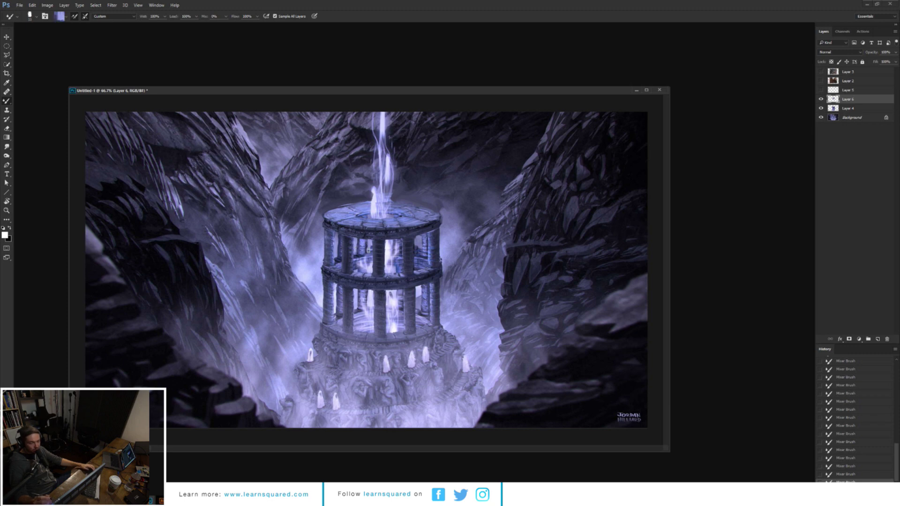
{"action": "left_click", "coordinate": [387, 246], "text": "alt"}
{"action": "left_click", "coordinate": [419, 260], "text": "alt"}
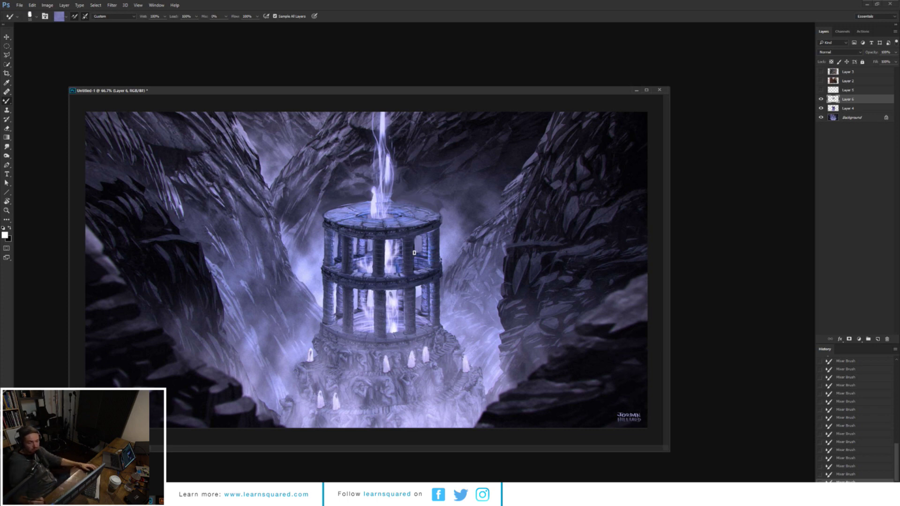
{"action": "left_click", "coordinate": [439, 205], "text": "alt"}
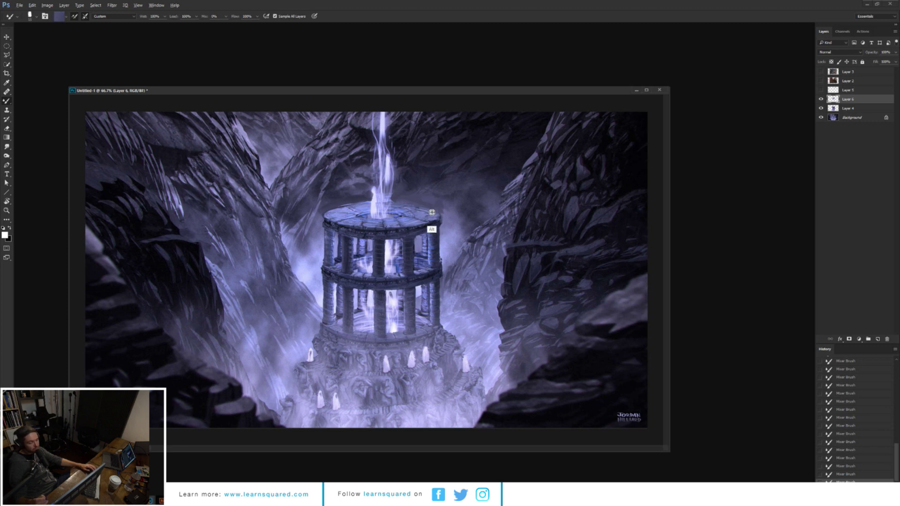